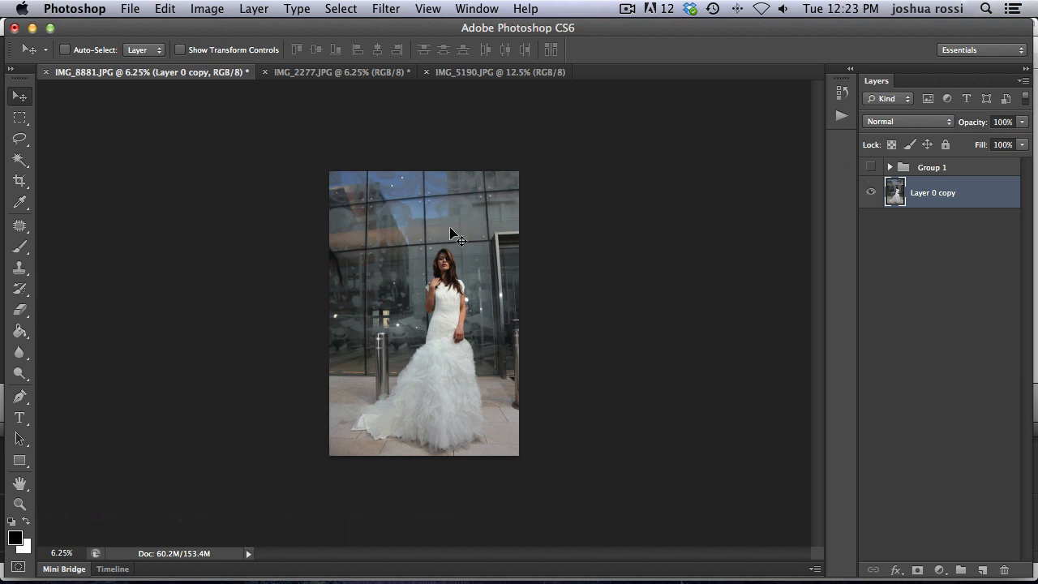
Make Group 1 visible so the purple-pink grade shows on the photo.
click(872, 168)
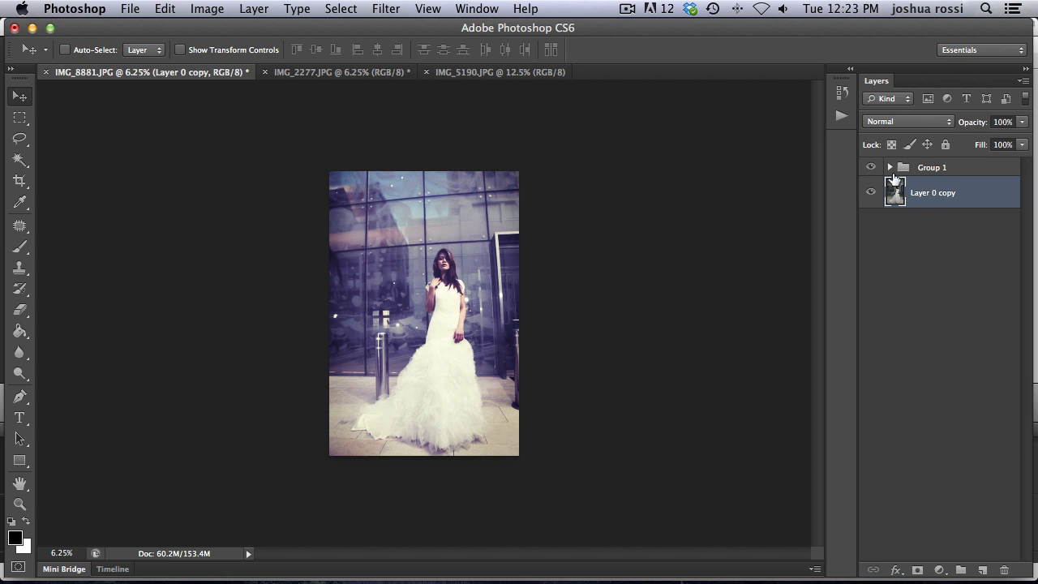
Expand Group 1 and rename its soft-light Layer 1 to 'vignette'.
click(890, 167)
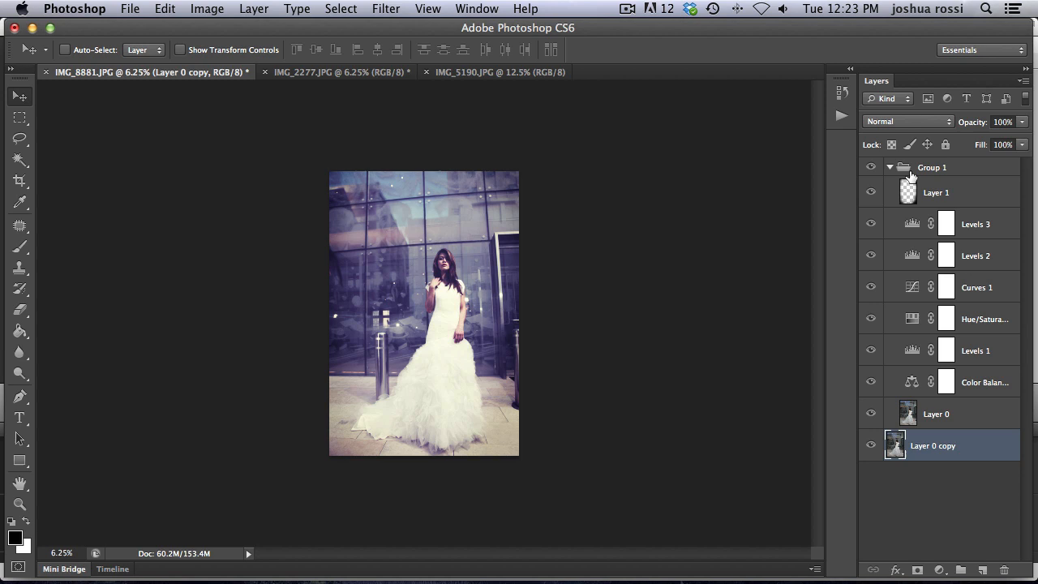
double_click(938, 191)
text(vignette)
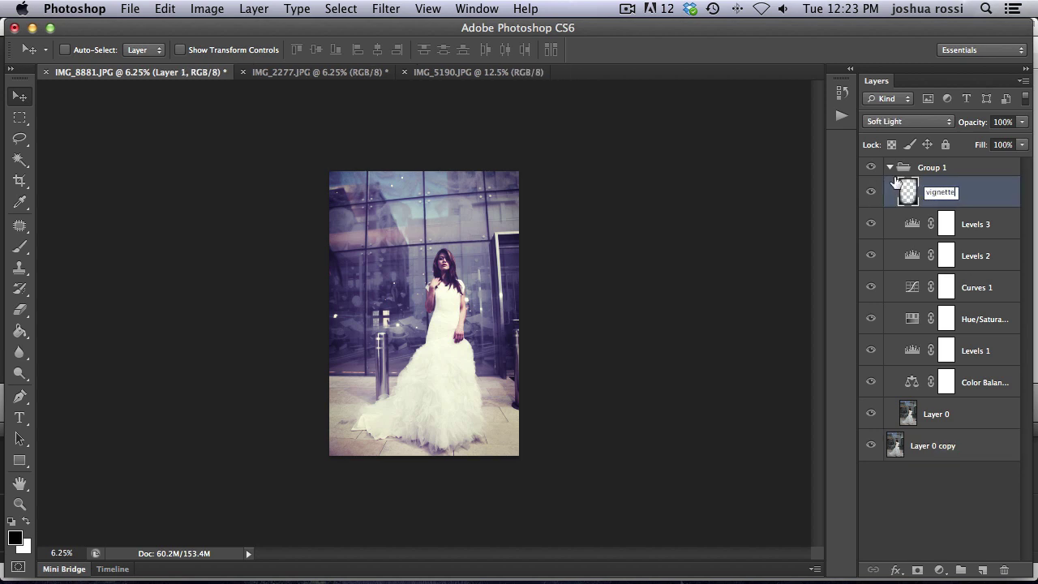
key(Return)
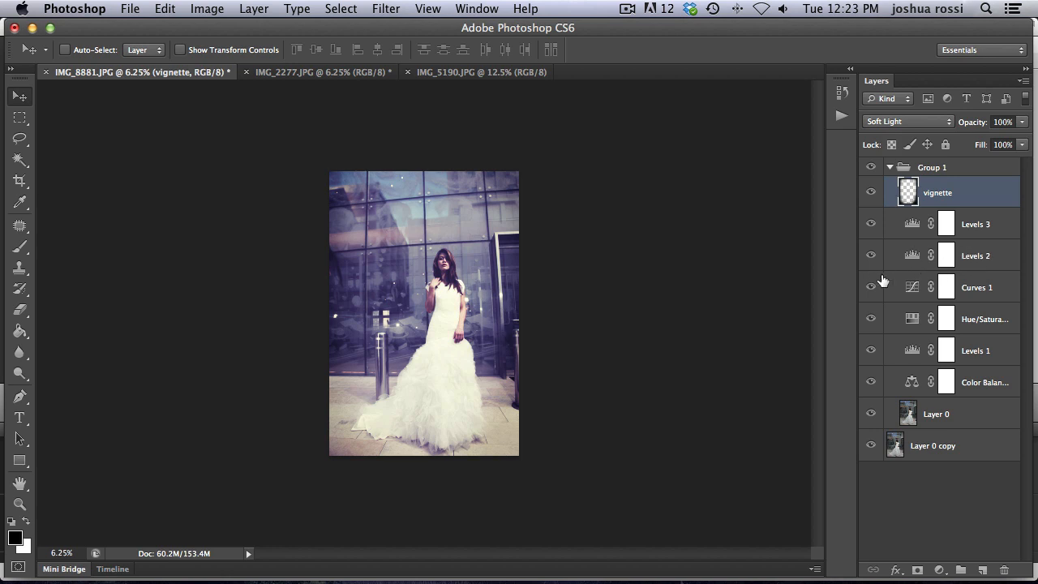
Collapse and hide Group 1, then make Layer 0 copy the active layer.
click(890, 168)
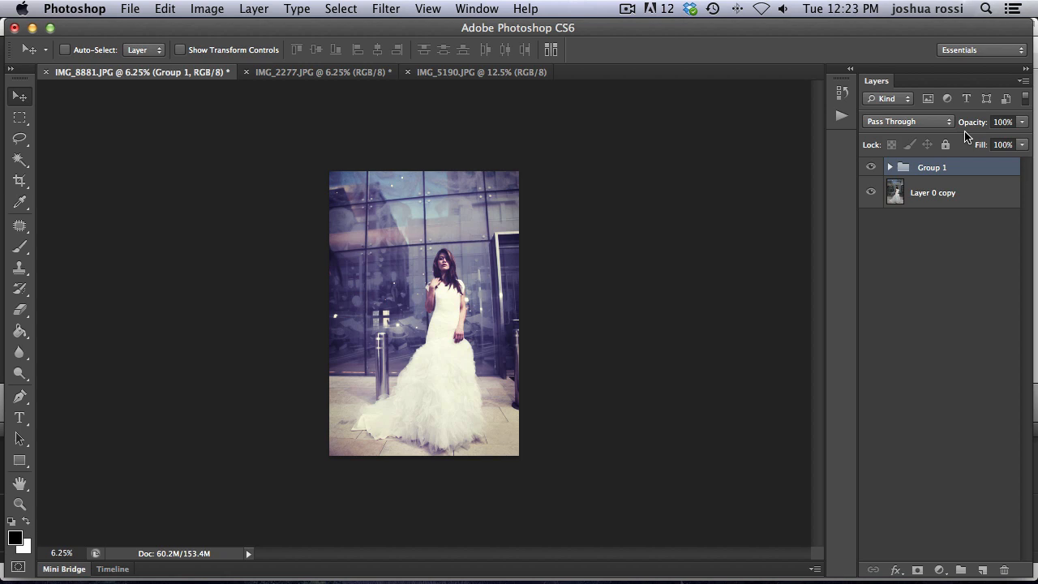
click(871, 167)
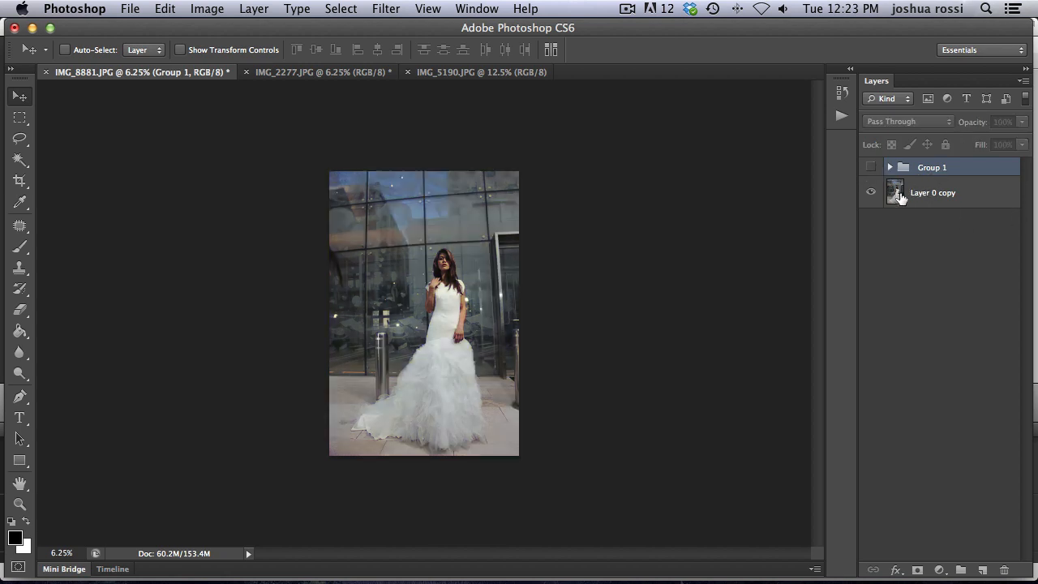
click(902, 194)
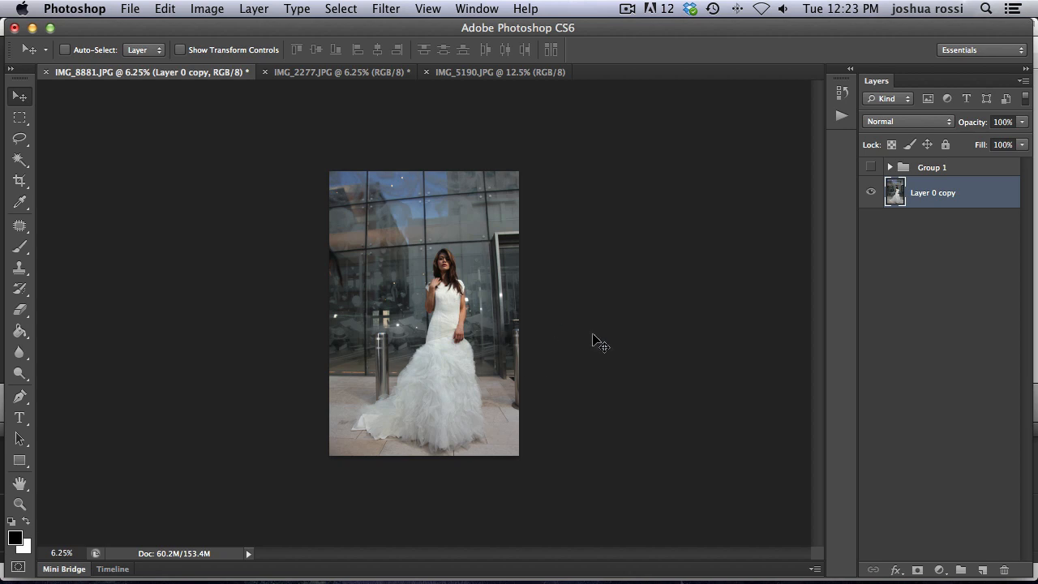
Add a Color Balance layer with midtones Yellow/Blue +27 and Cyan/Red -17.
click(941, 570)
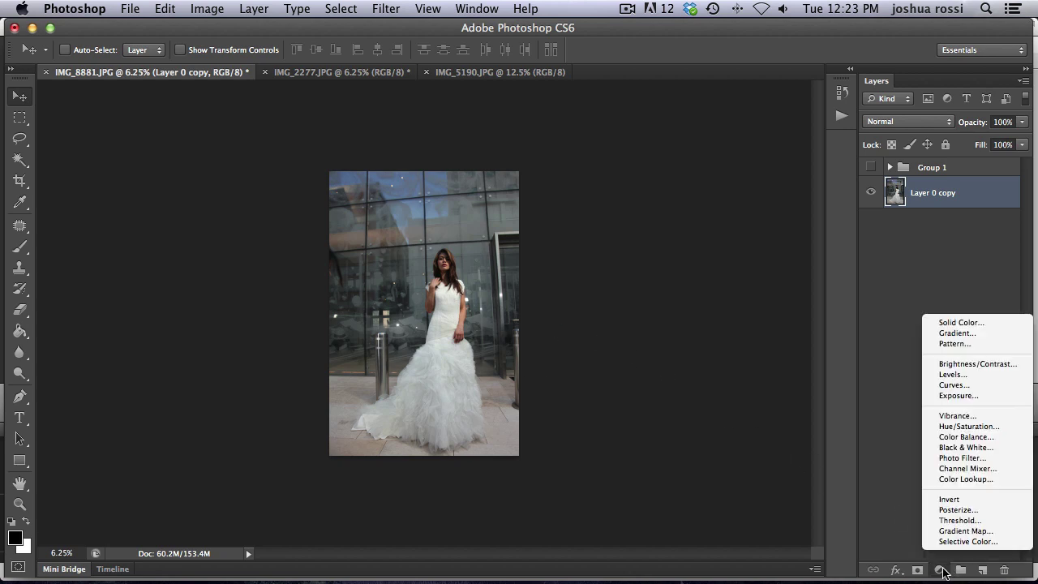
click(966, 436)
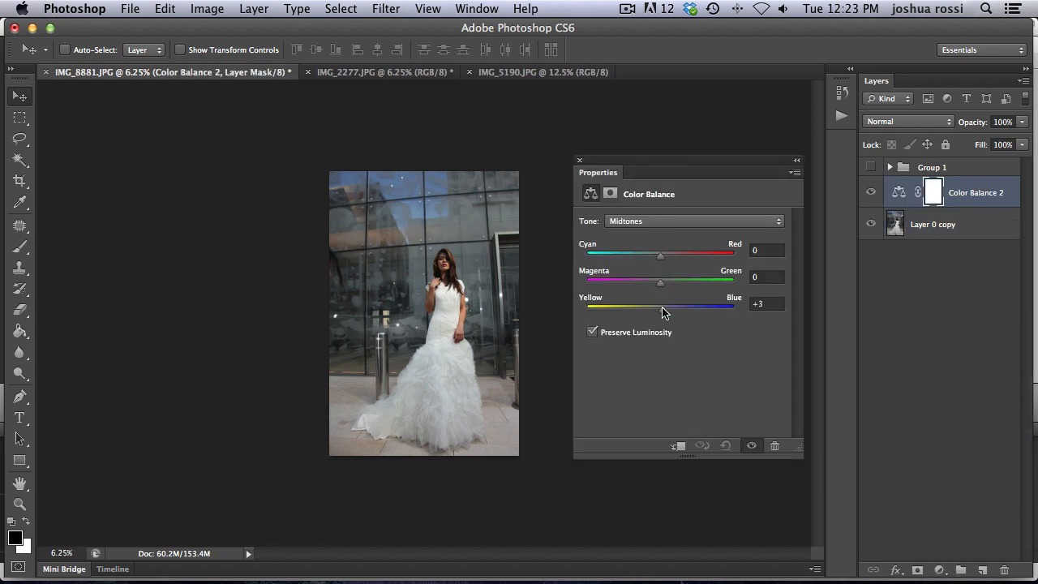
drag(664, 312, 670, 313)
drag(661, 256, 654, 258)
click(649, 224)
click(649, 221)
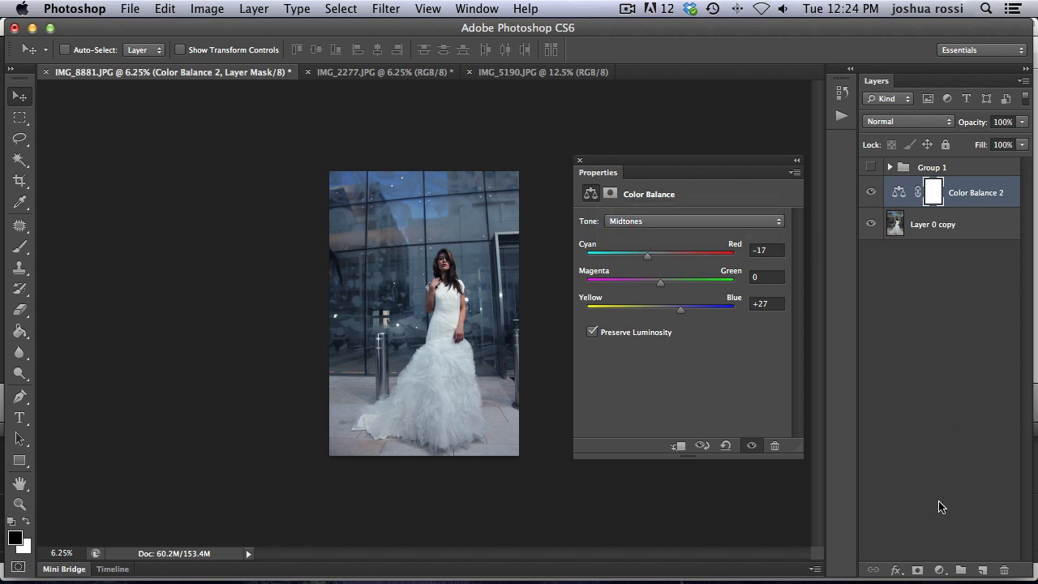
Add a Levels layer and switch it to the Blue channel.
click(942, 573)
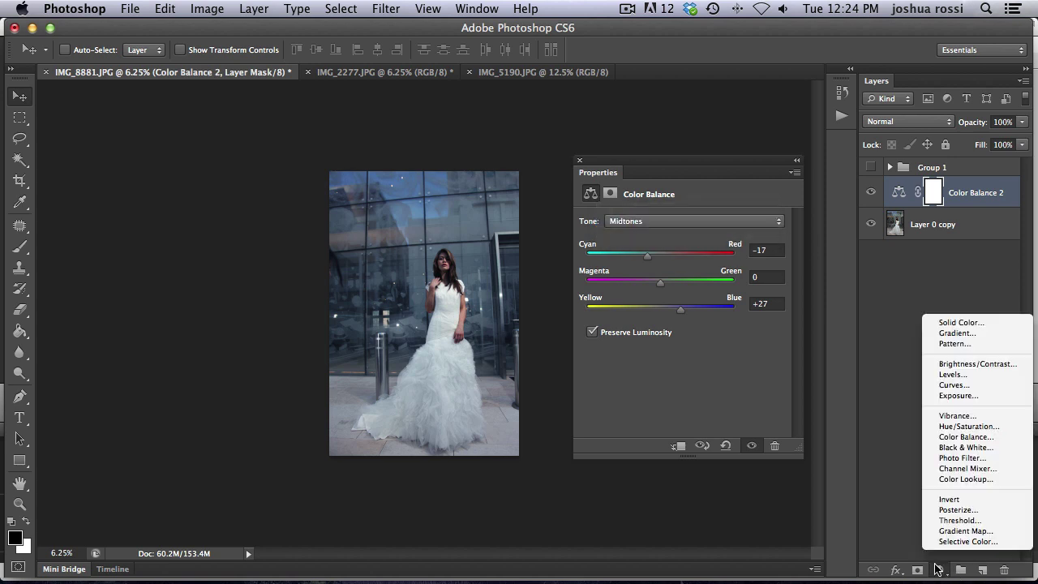
click(981, 378)
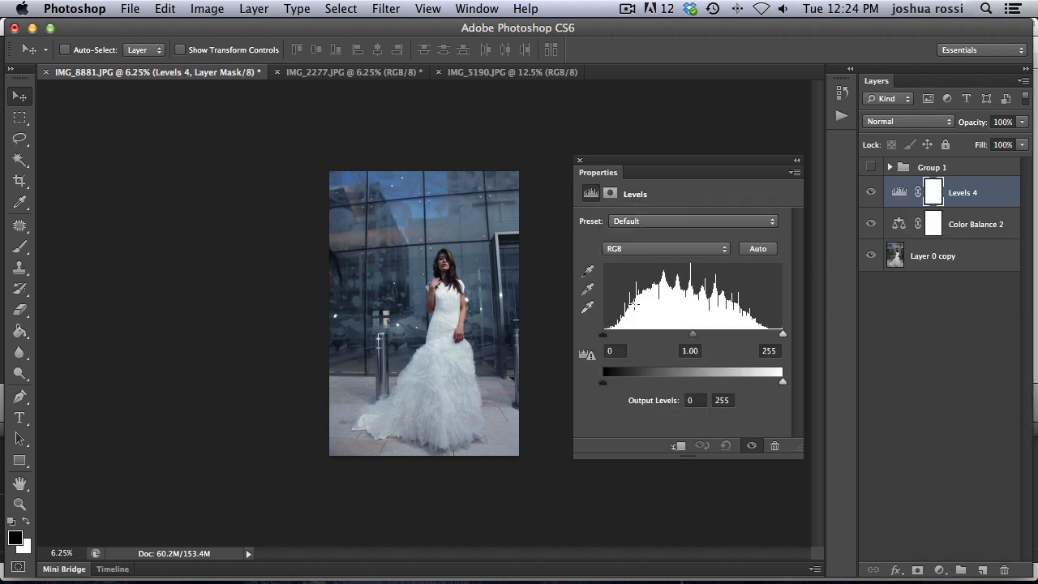
drag(605, 382, 604, 383)
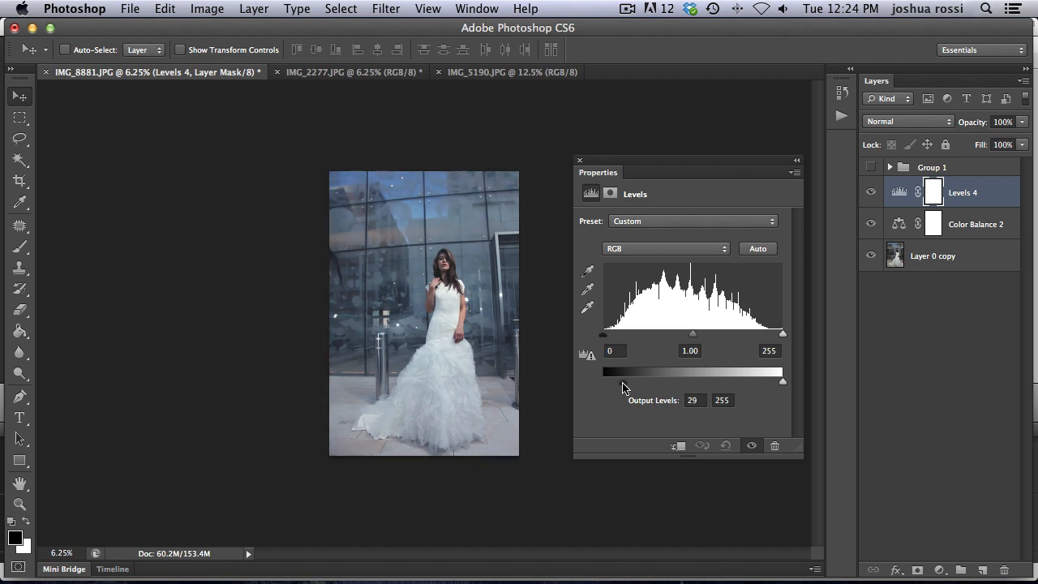
click(654, 249)
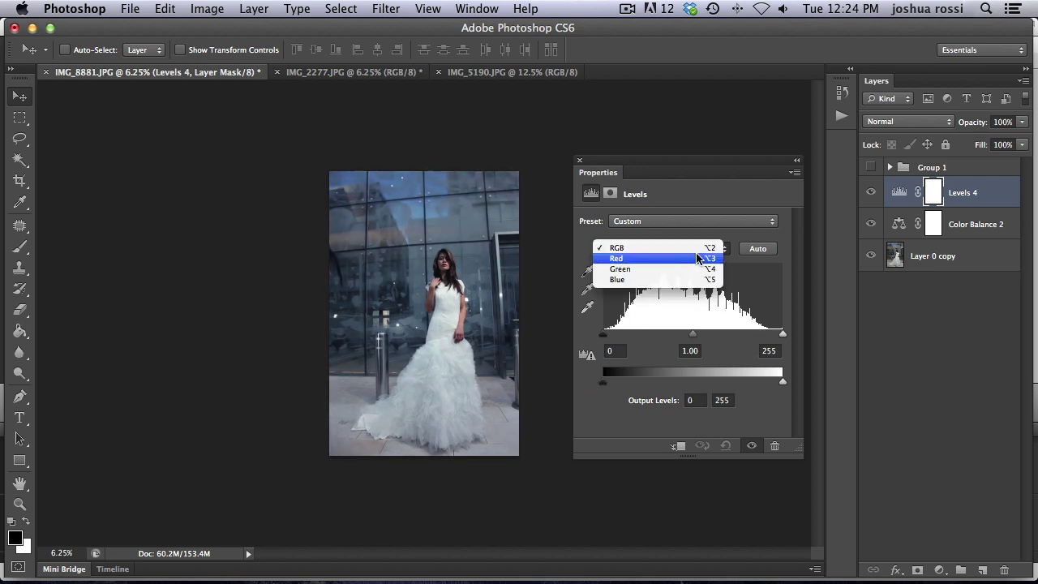
click(653, 280)
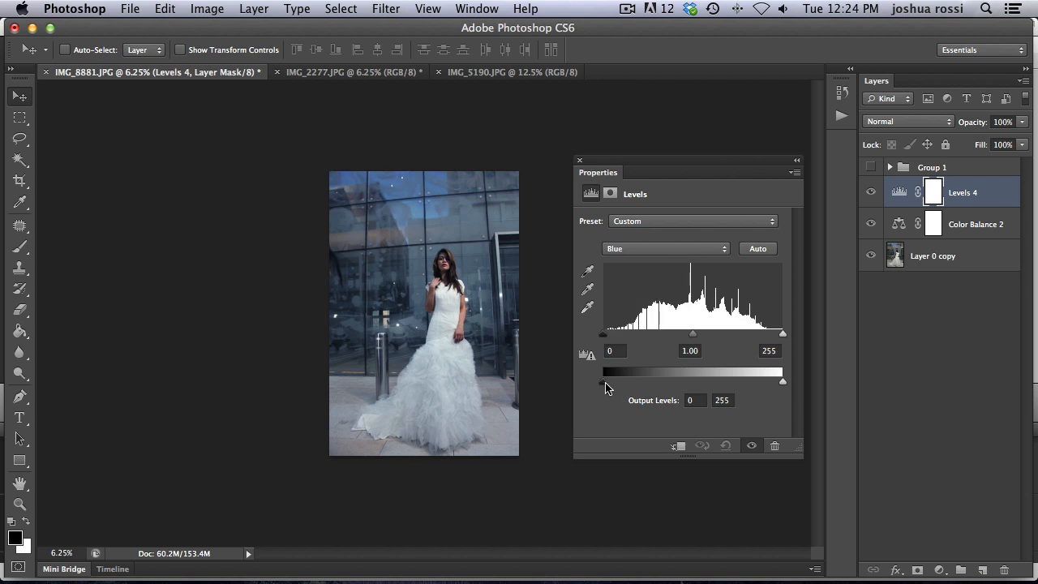
Set the blue Output Levels to 62–208 and toggle Levels 4 to compare.
drag(609, 388, 629, 388)
drag(647, 384, 646, 382)
drag(781, 384, 784, 383)
drag(769, 383, 749, 383)
click(872, 193)
Add a Hue/Saturation layer with Saturation lowered to -39.
click(939, 569)
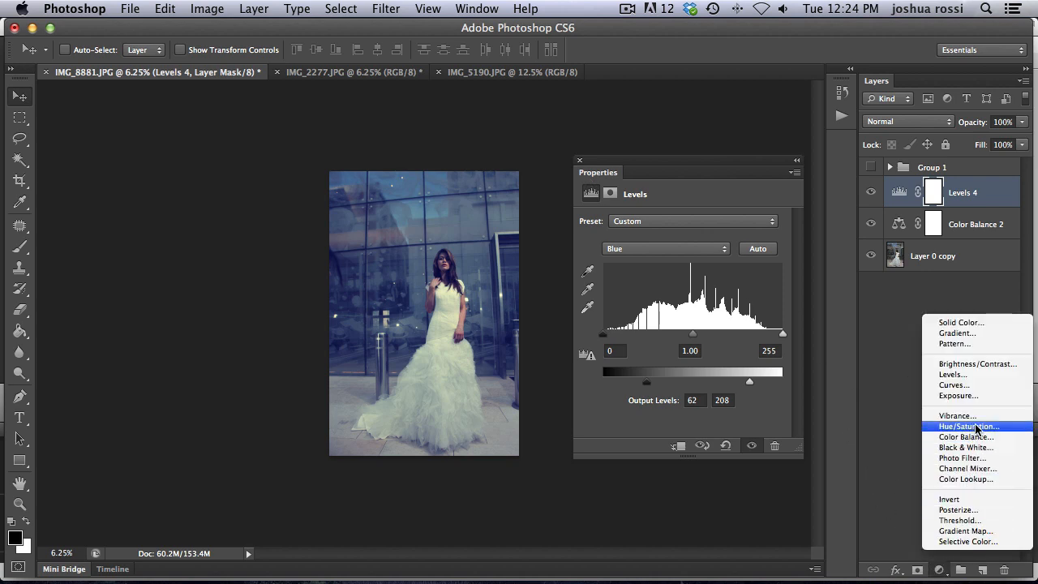
click(957, 425)
drag(681, 313, 649, 313)
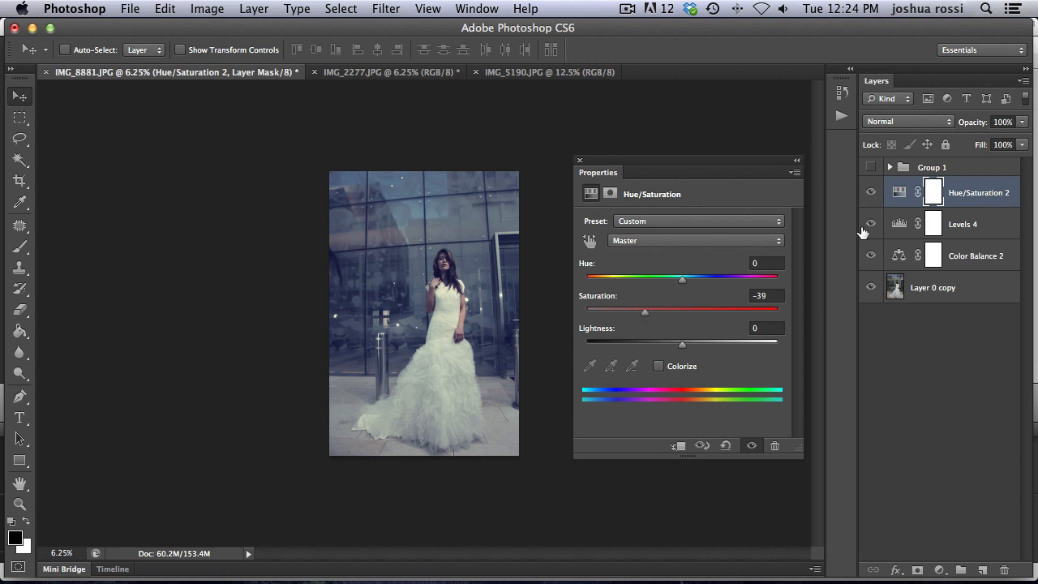
click(580, 160)
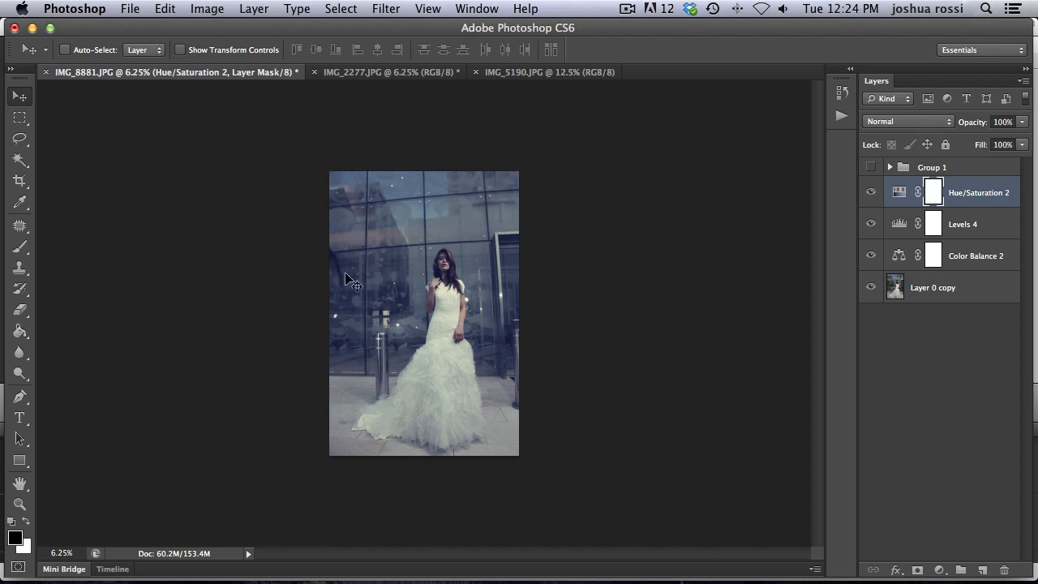
Toggle Levels 4 and Color Balance 2 off and back on to compare the grade.
click(871, 224)
click(871, 256)
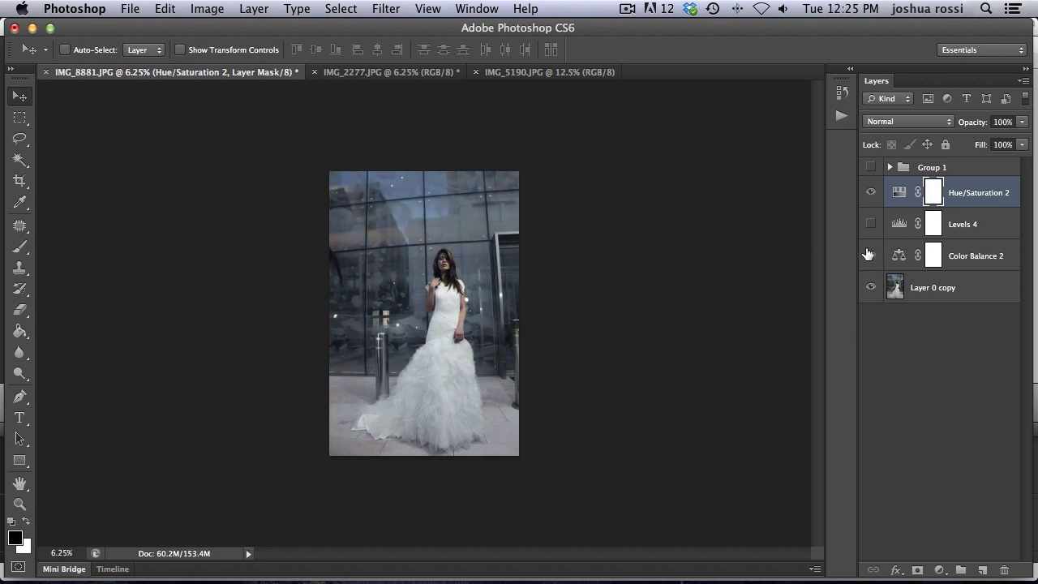
drag(870, 255, 871, 223)
Add a Curves layer with an S-curve, lifting highlights and lowering shadows.
click(939, 570)
click(957, 384)
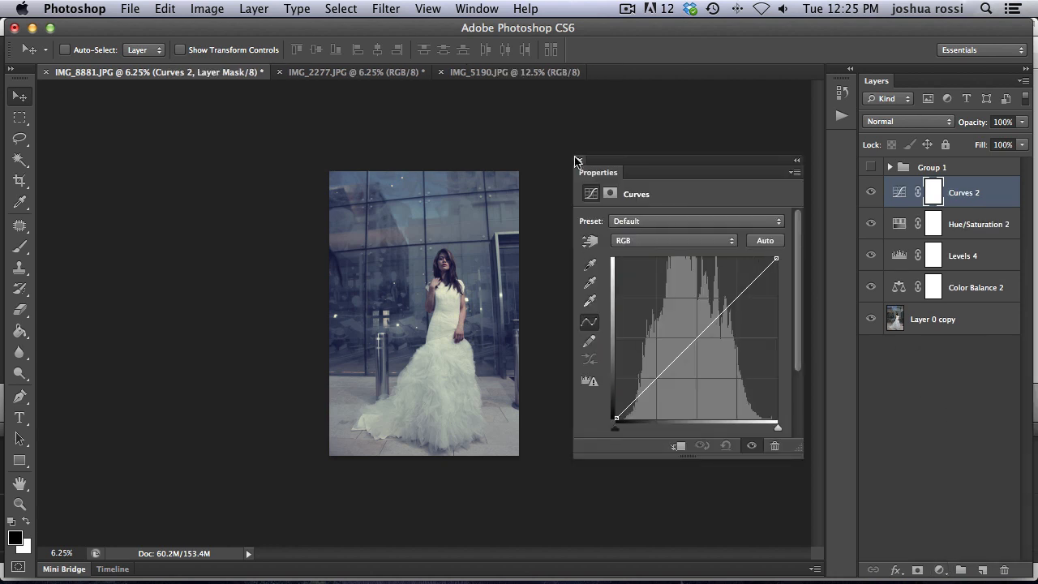
drag(720, 313, 719, 312)
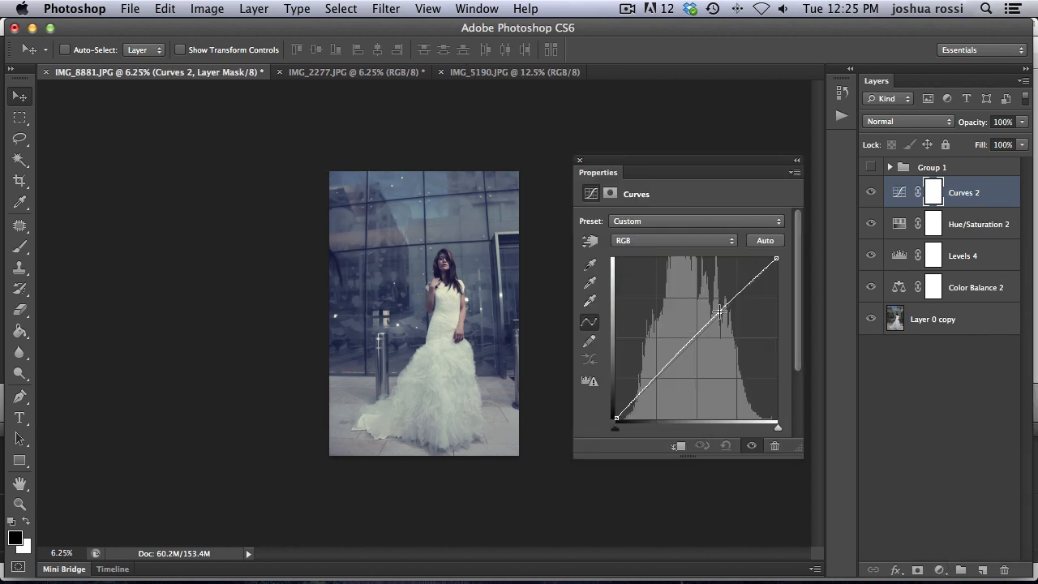
drag(665, 366, 664, 370)
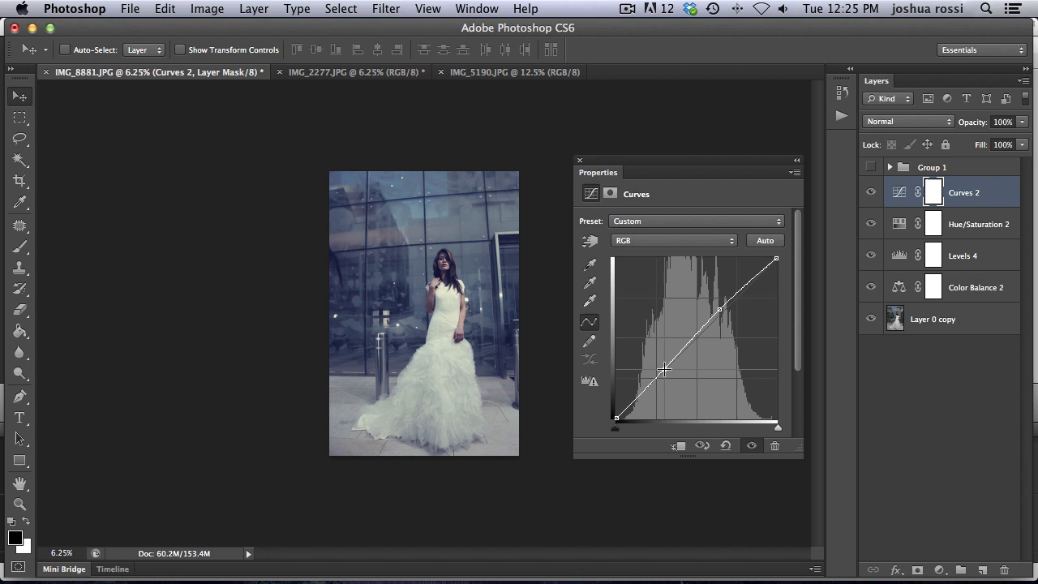
drag(722, 312, 719, 305)
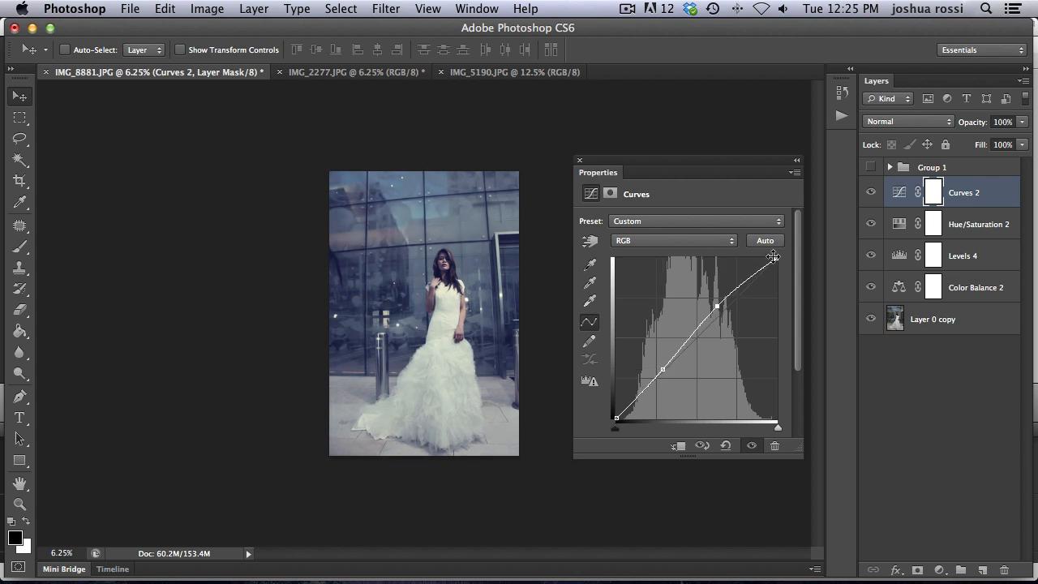
Fine-tune the curve's shadow point, then add a new Levels 5 layer above Curves.
drag(664, 370, 663, 368)
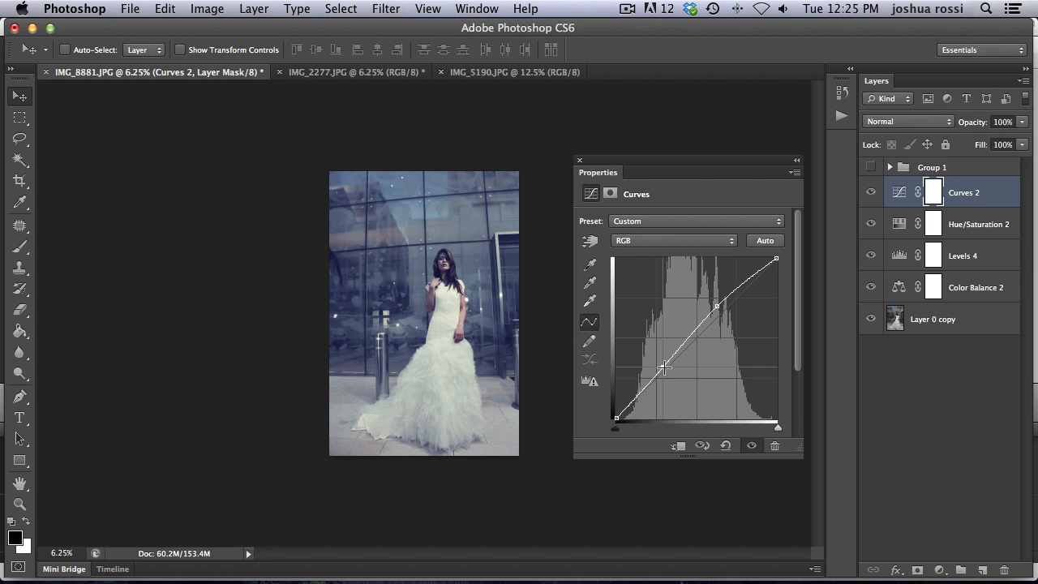
click(581, 162)
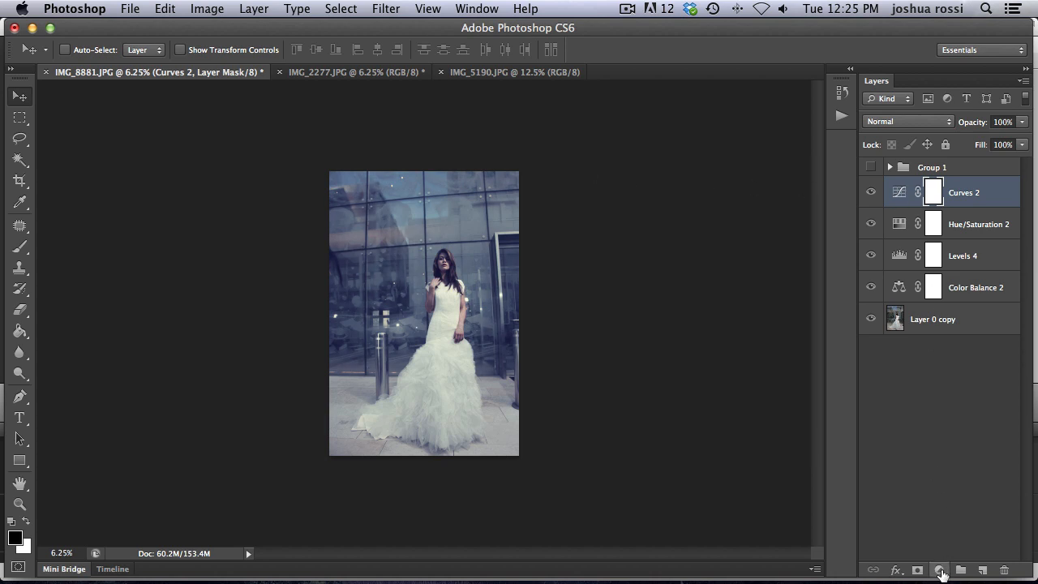
click(941, 573)
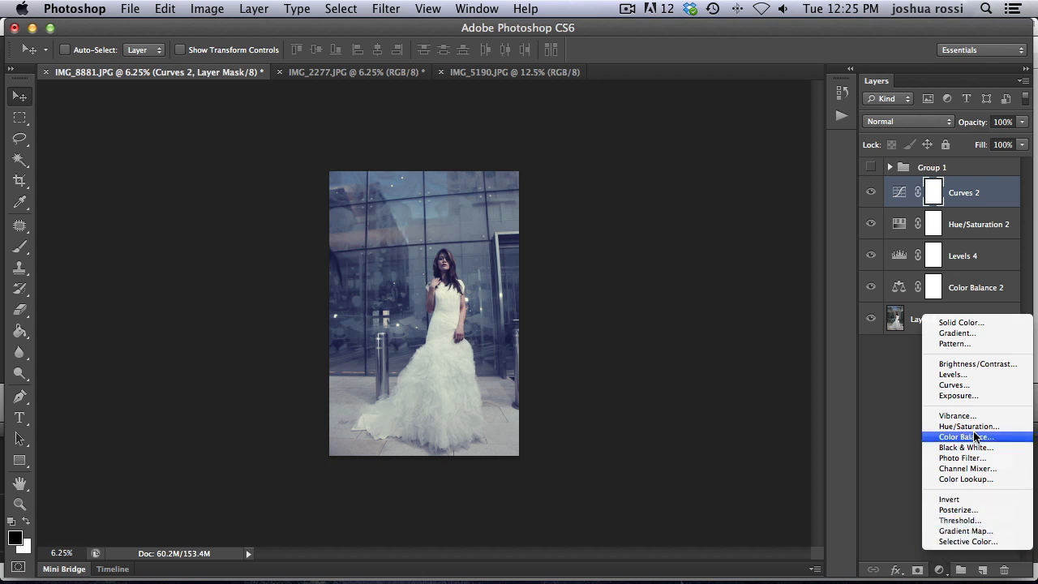
click(983, 373)
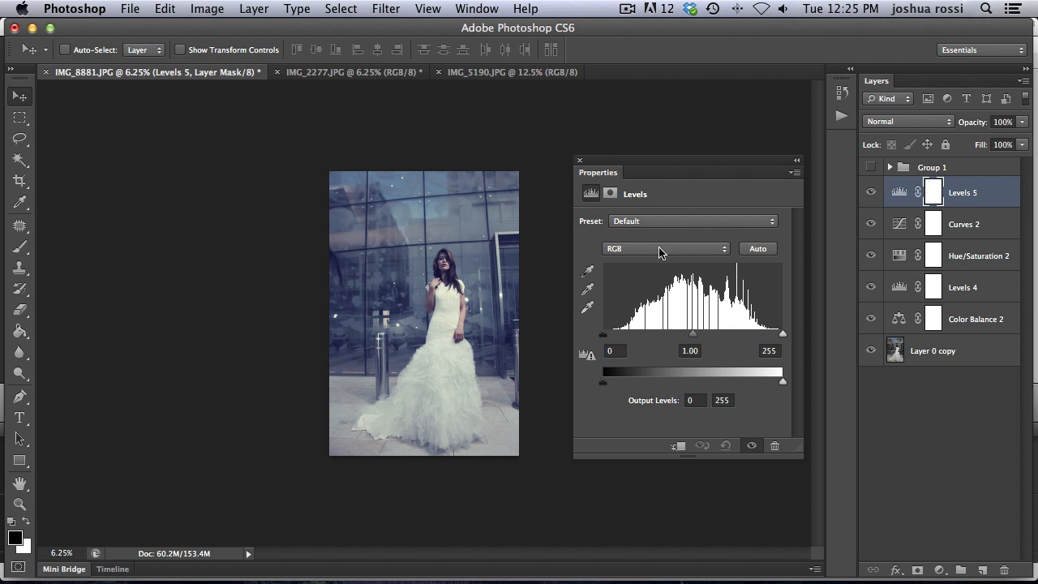
In Levels 5, raise the Red channel output black to 53.
click(664, 249)
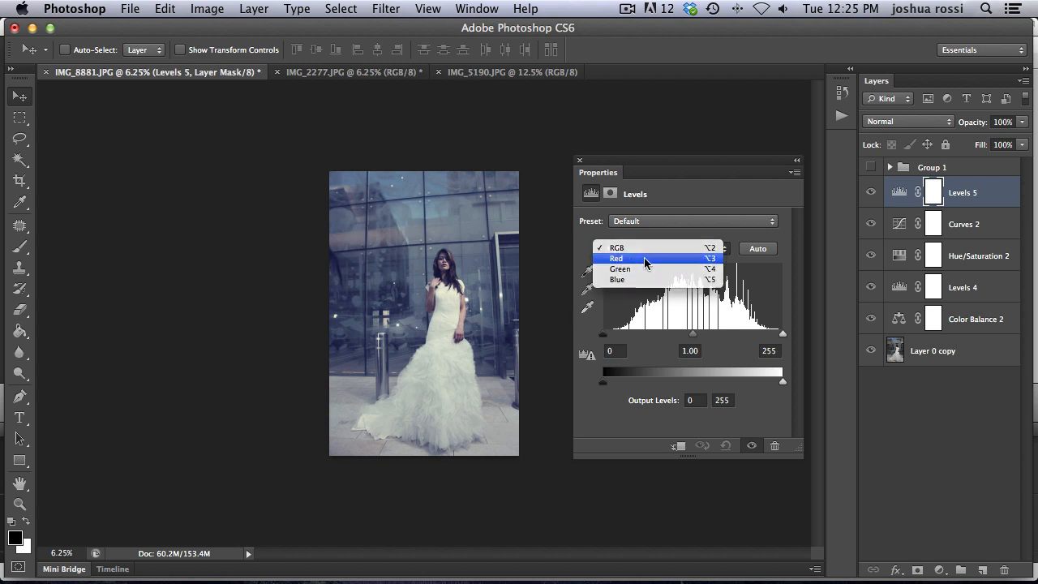
click(644, 257)
drag(606, 383, 621, 385)
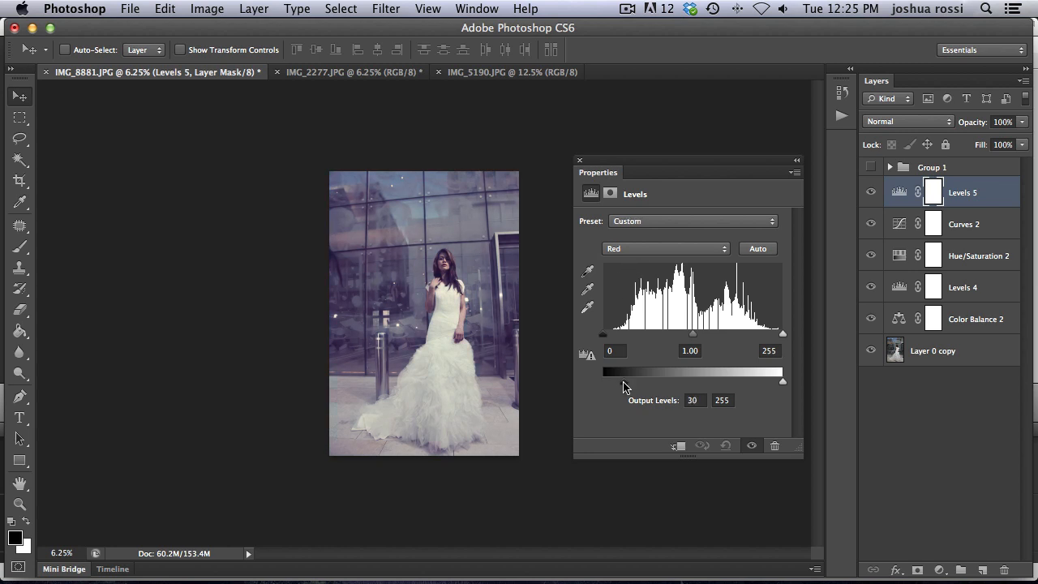
drag(628, 385, 634, 385)
mouse_move(783, 385)
mouse_down()
mouse_move(757, 386)
mouse_move(793, 390)
mouse_up()
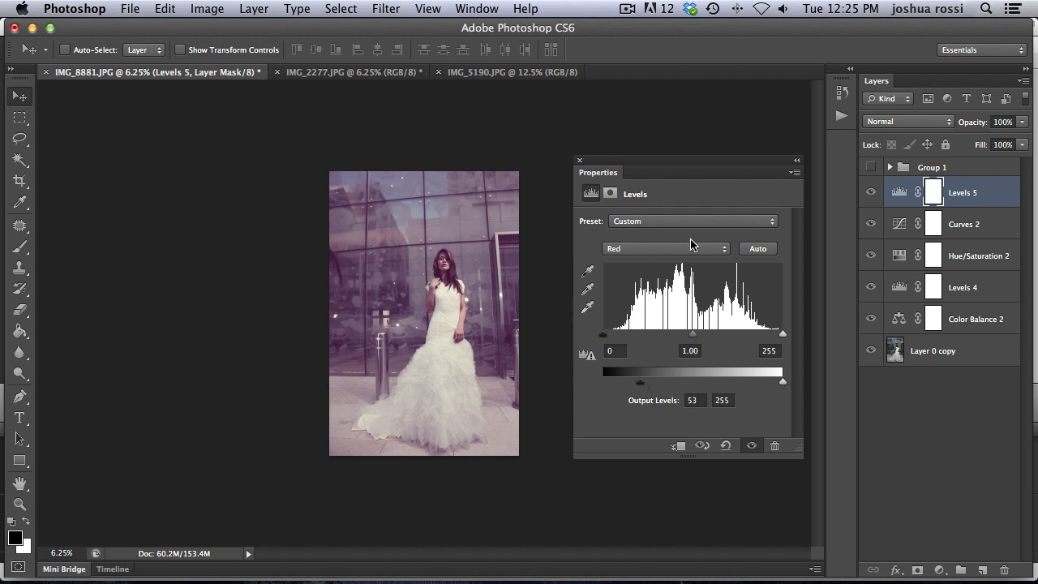
Set the Blue channel output to 55–196 for the purple tint and close Properties.
click(665, 249)
click(659, 275)
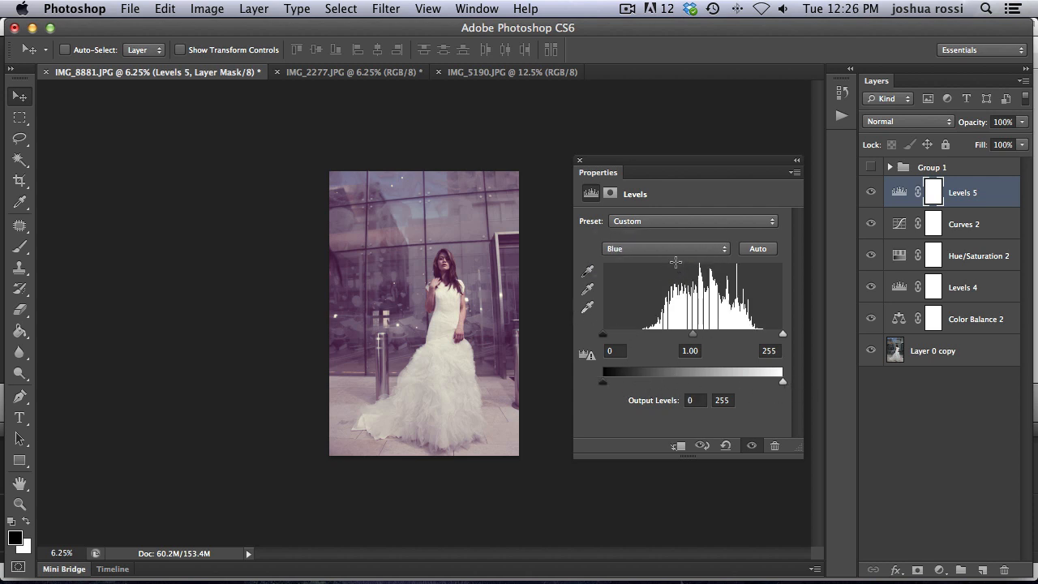
drag(603, 384, 636, 385)
drag(779, 385, 751, 386)
click(581, 161)
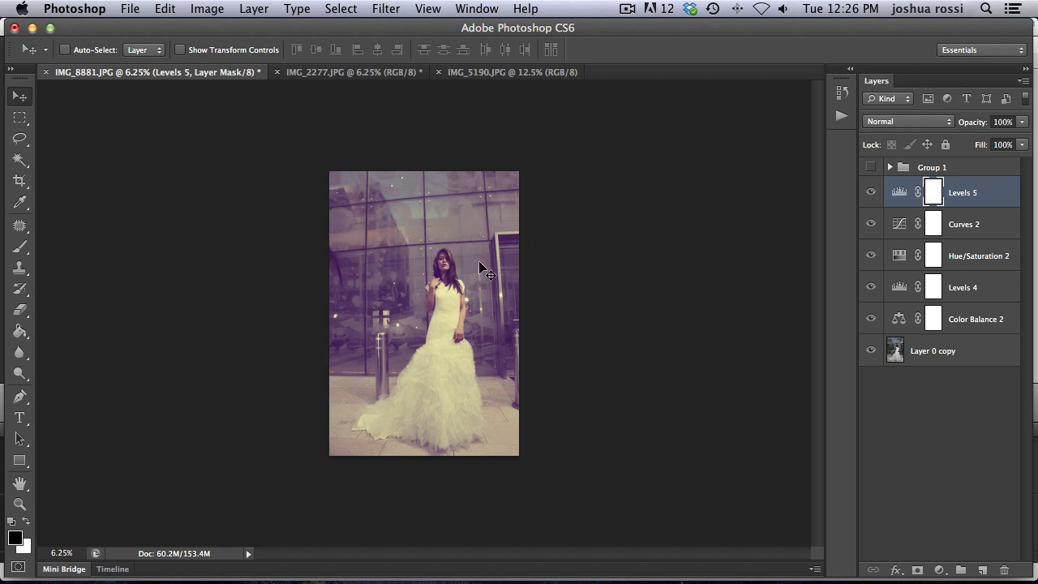
Set Levels 5 to Overlay blend mode and zoom into the photo.
click(907, 122)
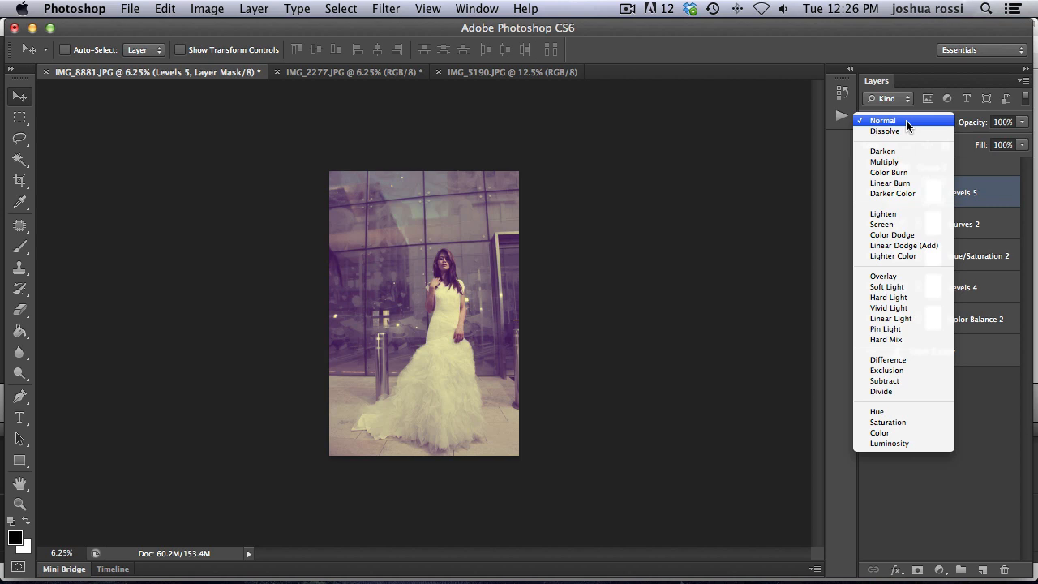
click(898, 288)
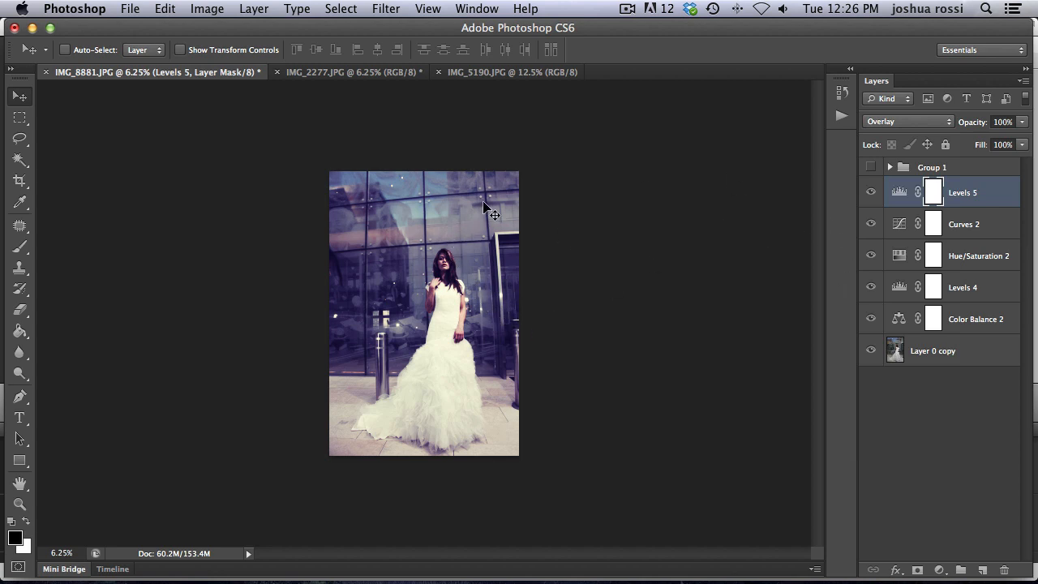
key(ctrl+plus)
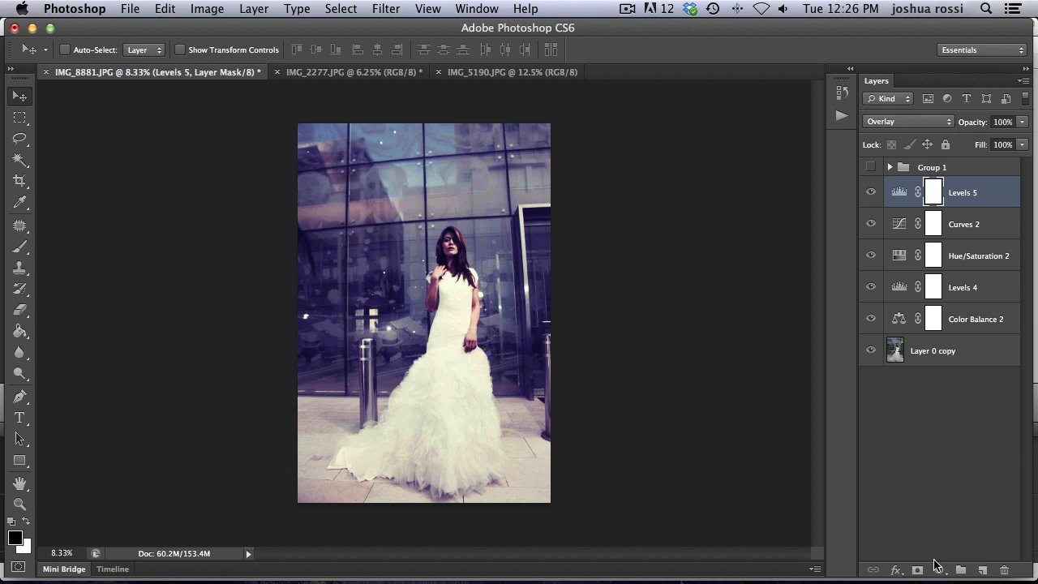
Add Levels 6 with RGB output black at 30, toggling it to compare the faded shadows.
click(939, 569)
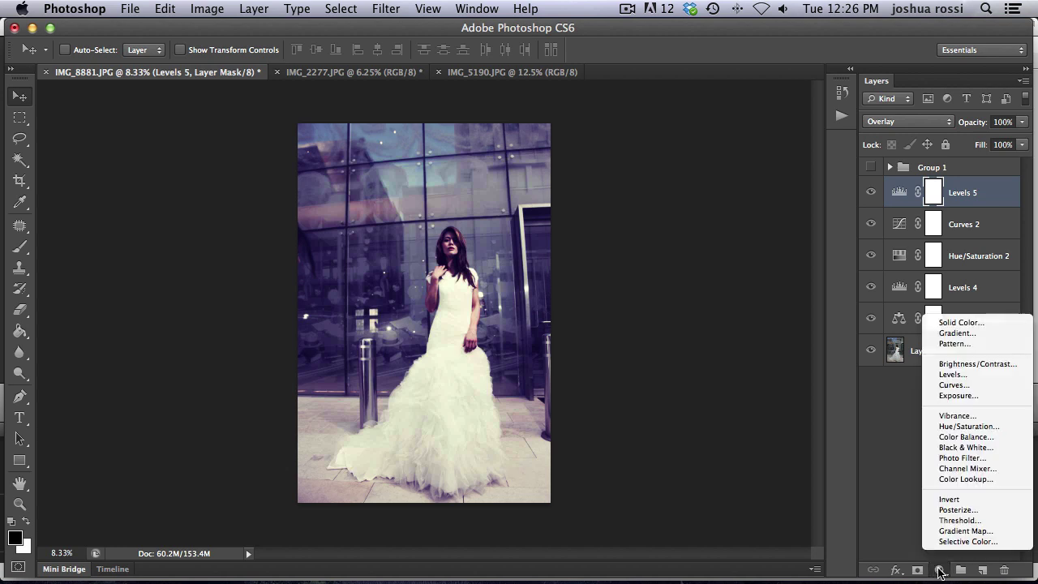
click(983, 375)
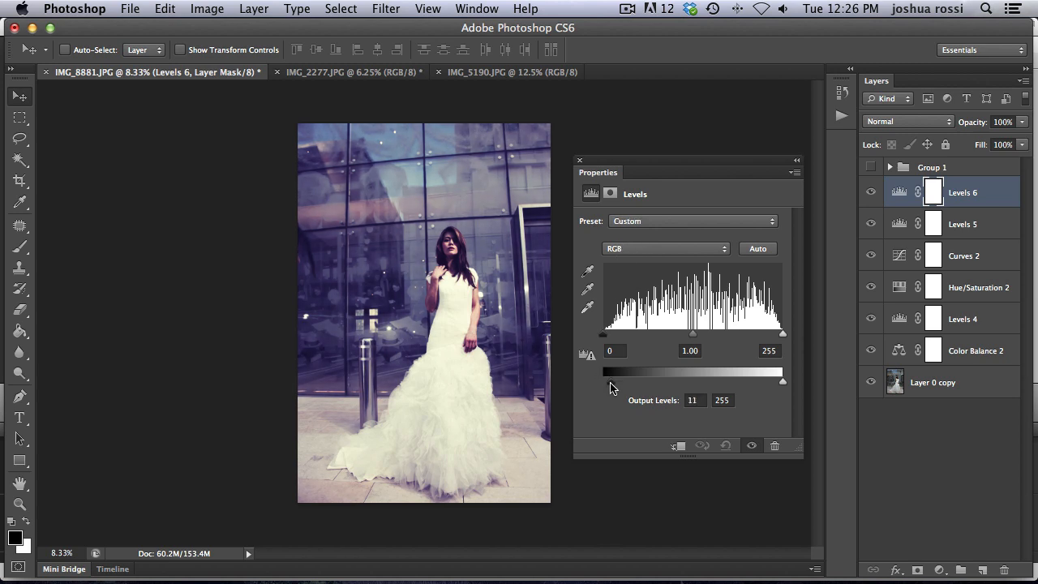
mouse_move(610, 383)
mouse_down()
mouse_move(653, 382)
mouse_move(623, 384)
mouse_up()
click(872, 193)
click(872, 193)
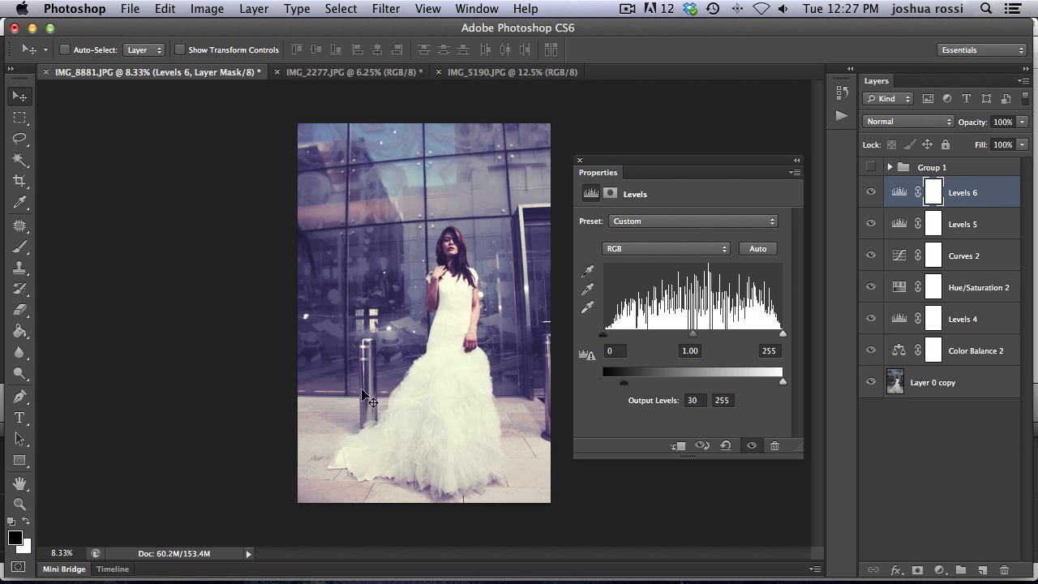
click(581, 160)
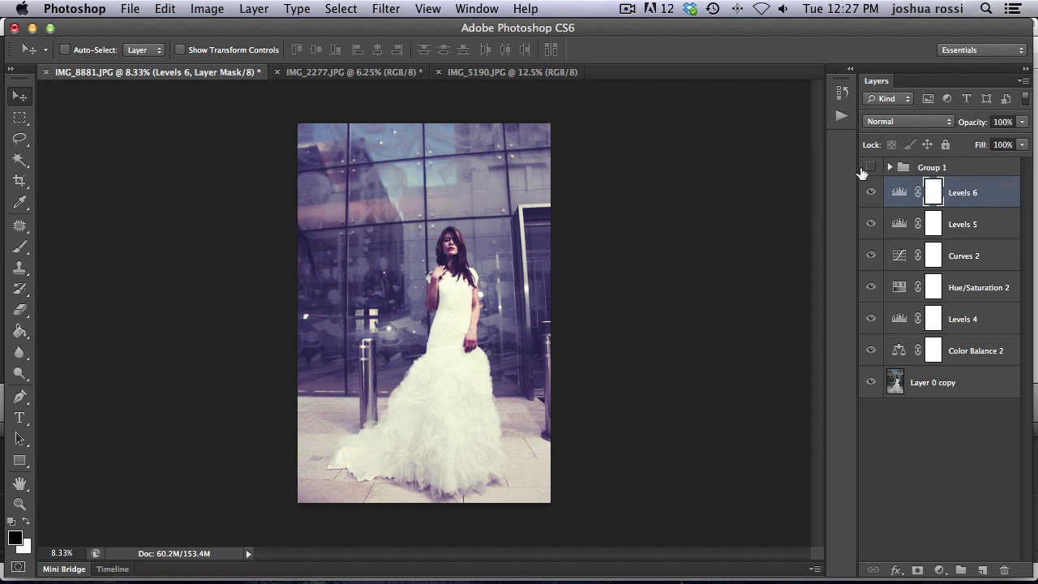
Create a new top layer named Vignette and set its blend mode to Soft Light.
click(983, 570)
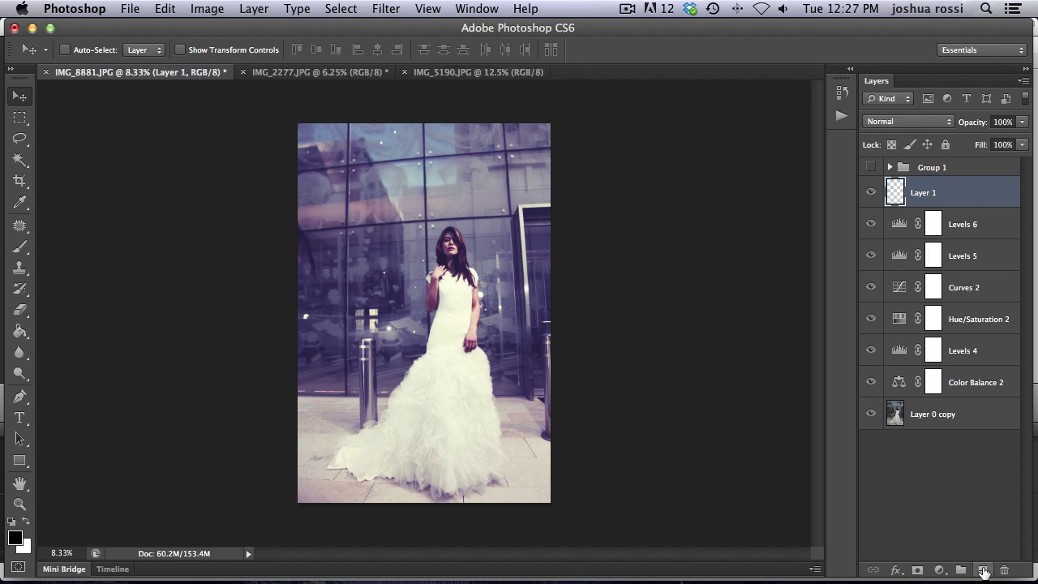
double_click(933, 192)
text(Vignette)
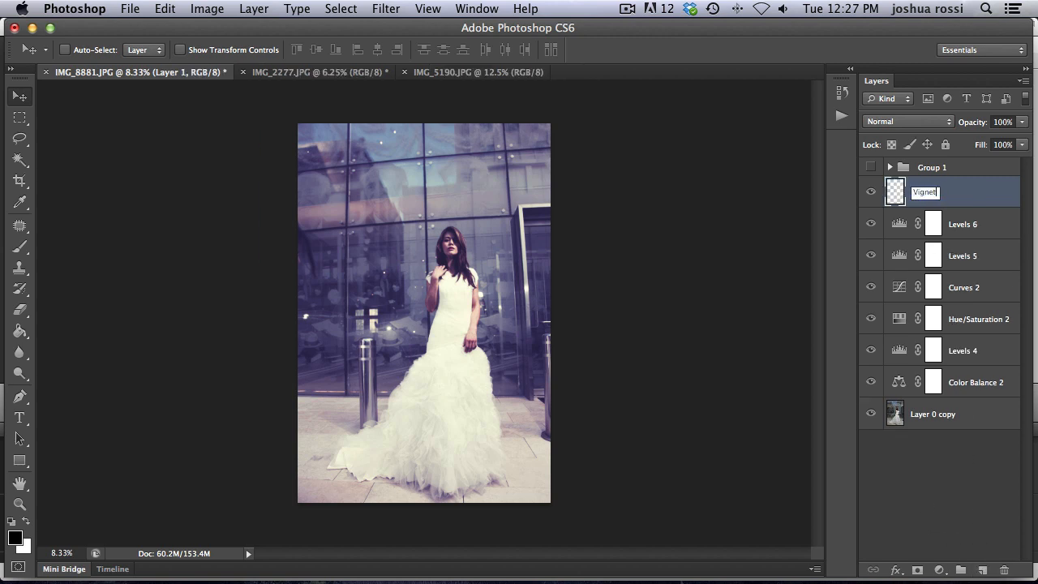
key(Return)
click(907, 122)
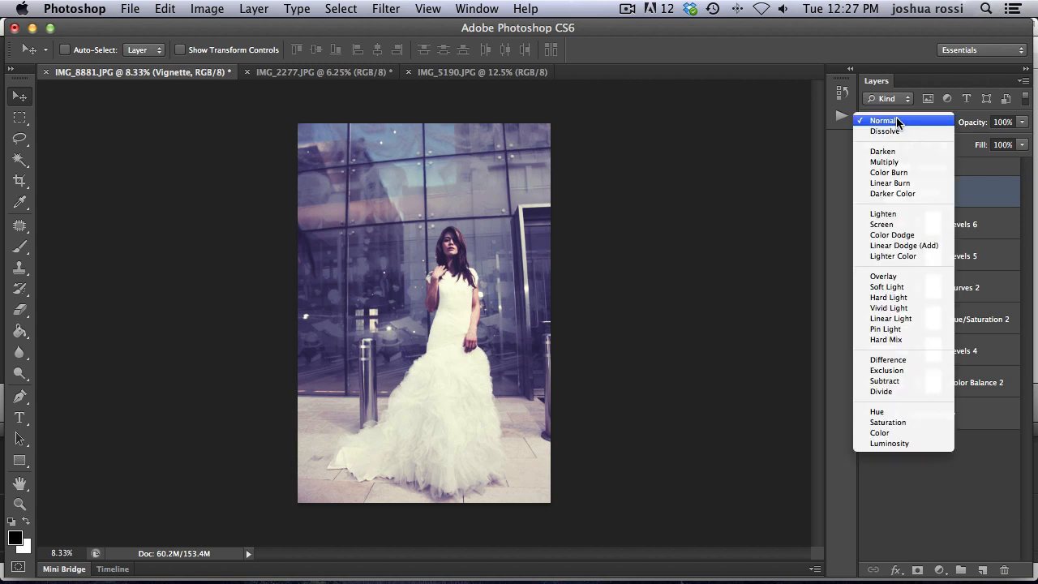
click(902, 288)
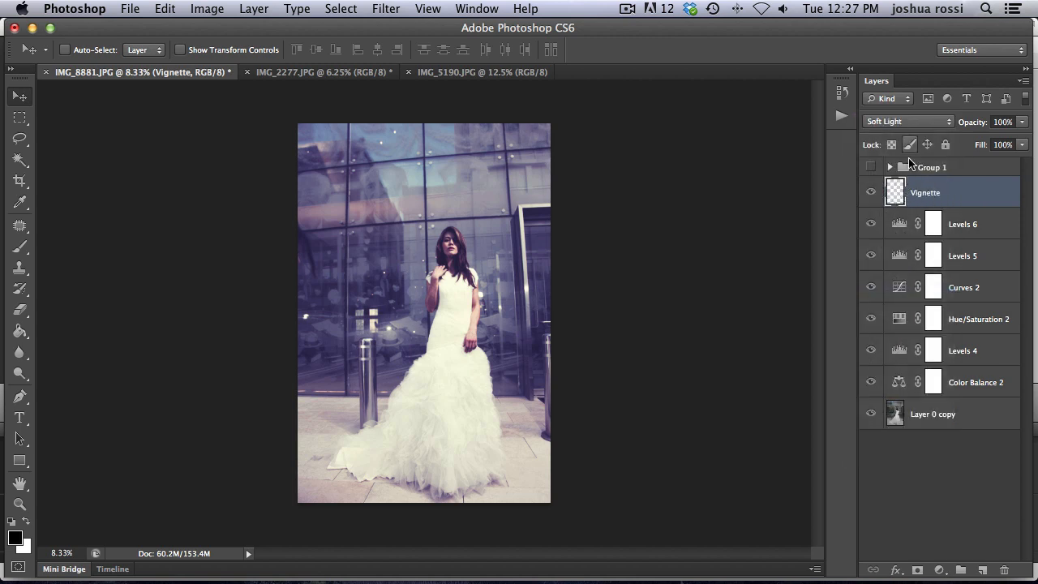
Paint soft black with the 30%-opacity brush around the photo's edges on the Vignette layer.
key(b)
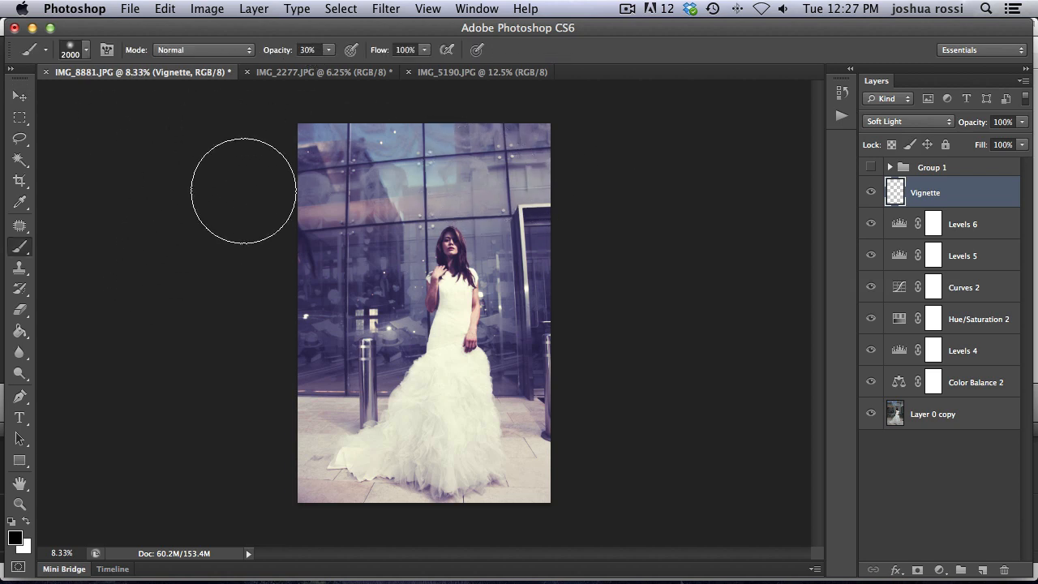
key(super+minus)
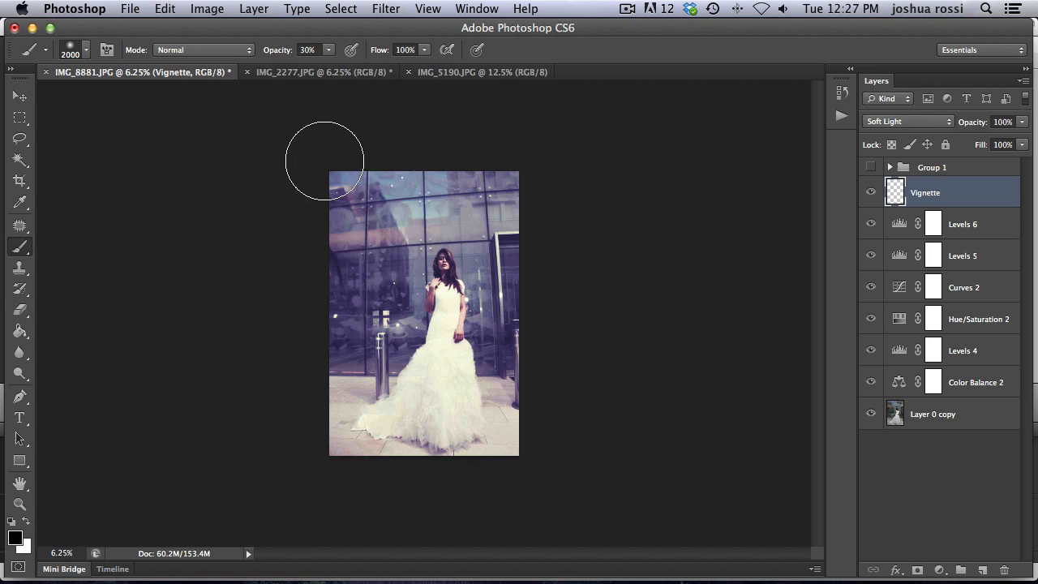
key(super+minus)
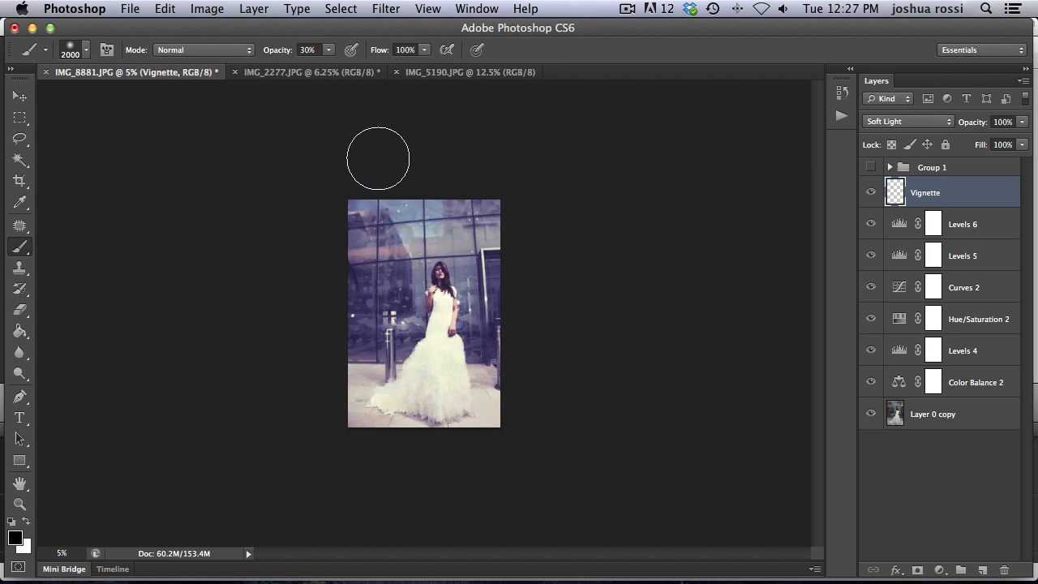
mouse_move(413, 497)
mouse_down()
mouse_move(468, 485)
mouse_move(526, 209)
mouse_move(413, 289)
mouse_up()
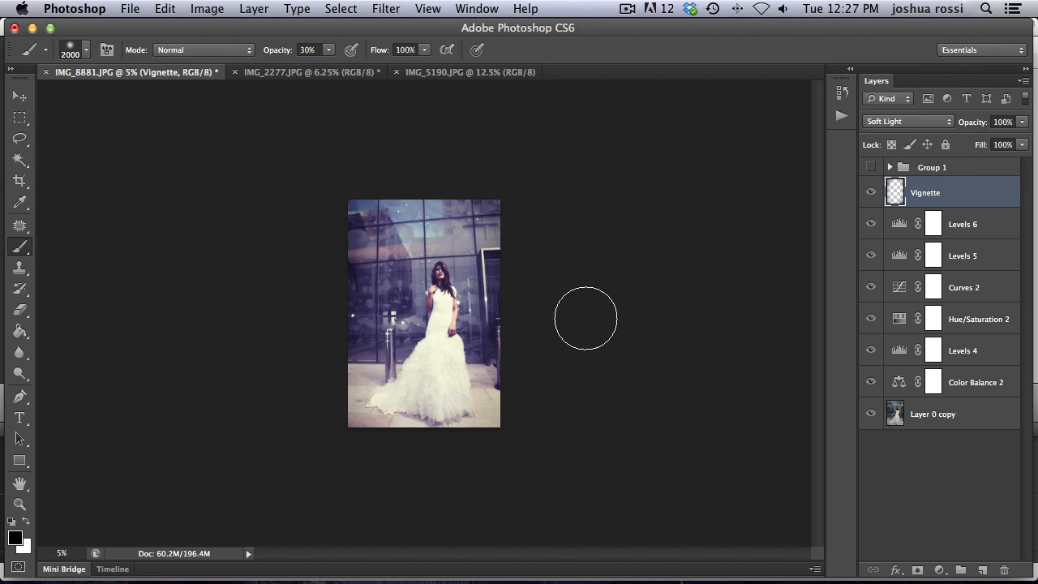
key(super+equal)
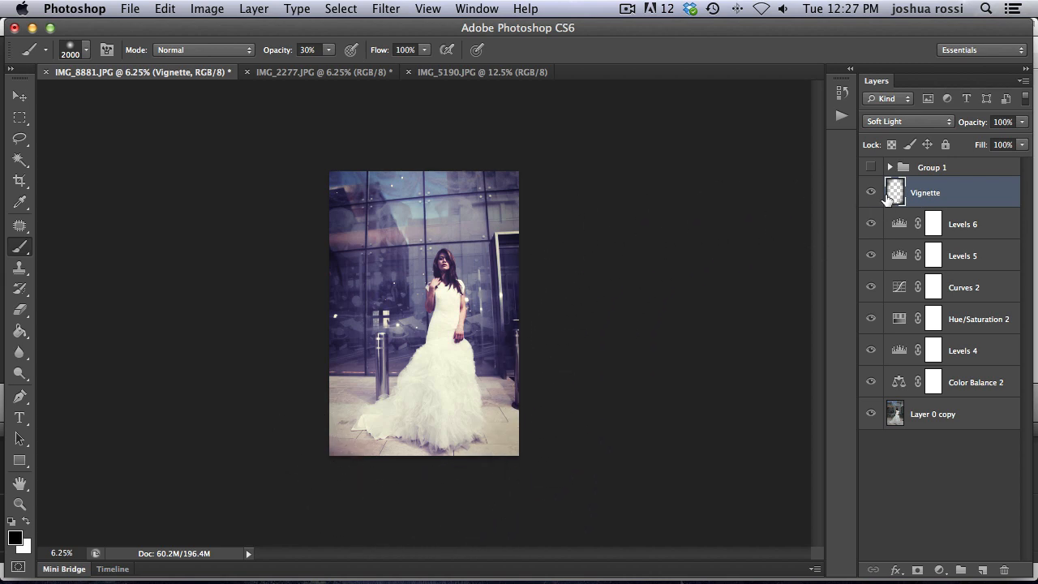
Toggle the Vignette layer's visibility to compare the darkened borders with the original.
click(871, 192)
click(871, 192)
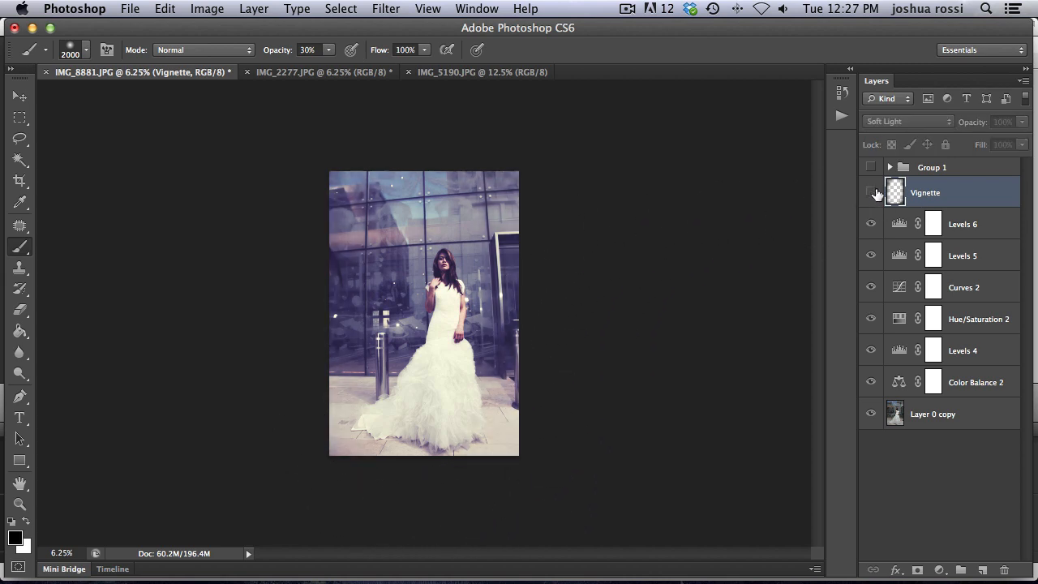
click(871, 192)
Switch to the 10%-opacity Eraser and zoom in on the bride in the centre.
key(e)
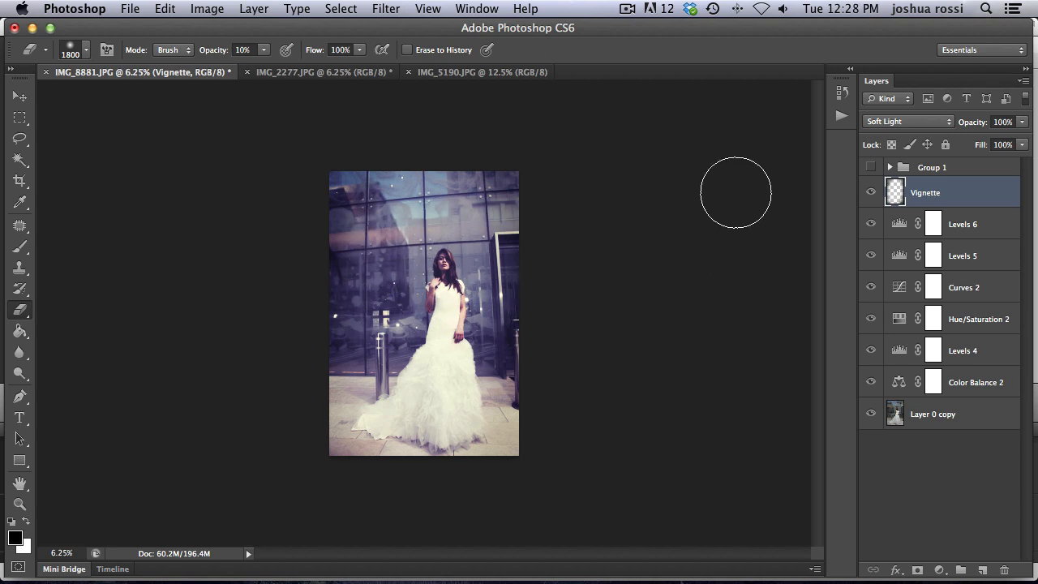
key(super+plus)
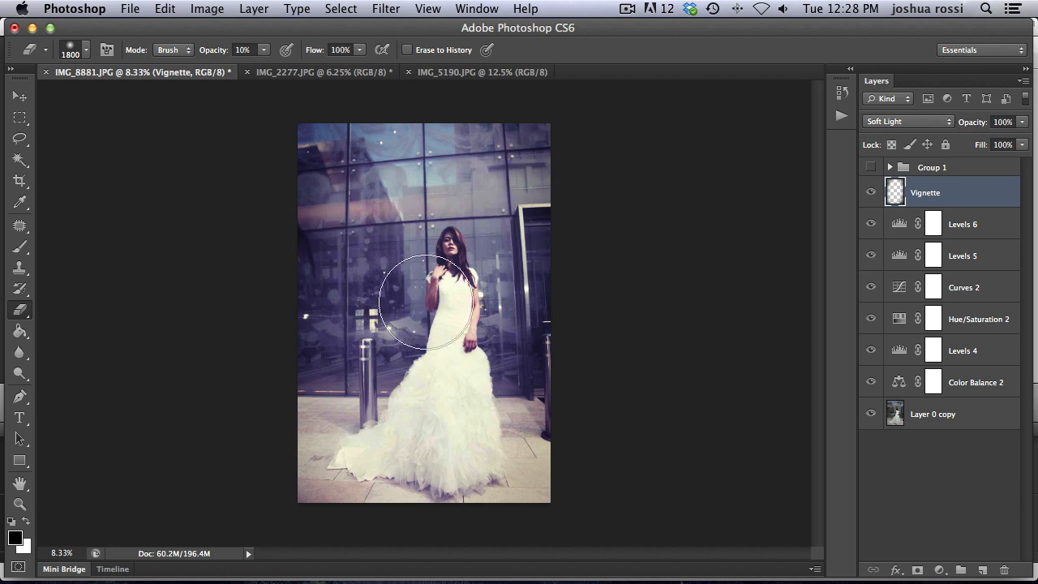